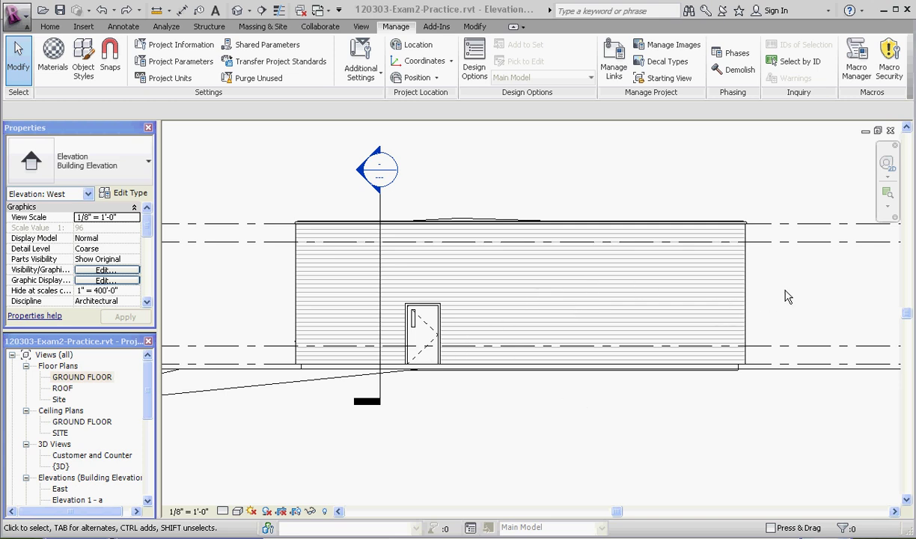
# Step: Switch the West elevation to the Realistic visual style and zoom in on the wall
pyautogui.click(237, 511)
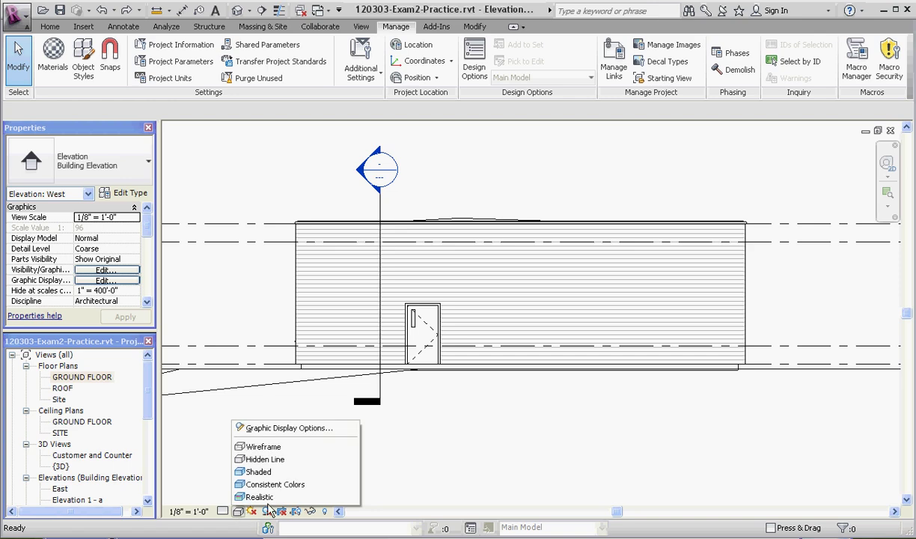
pyautogui.click(259, 497)
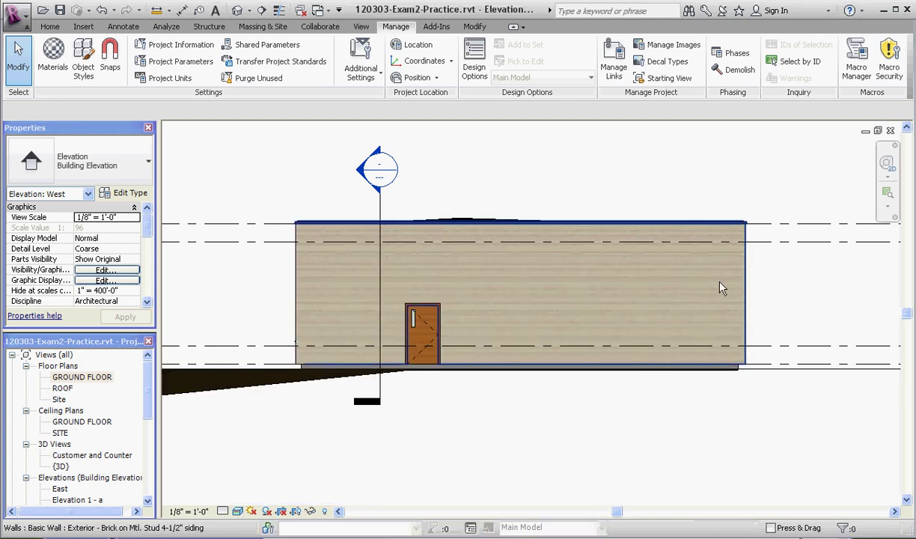
pyautogui.scroll(6, 720, 288)
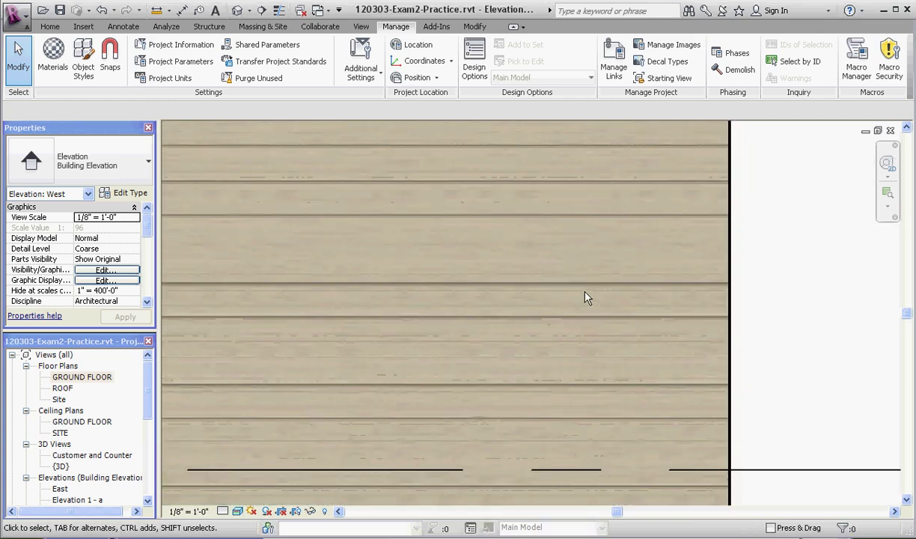
pyautogui.scroll(-2, 585, 297)
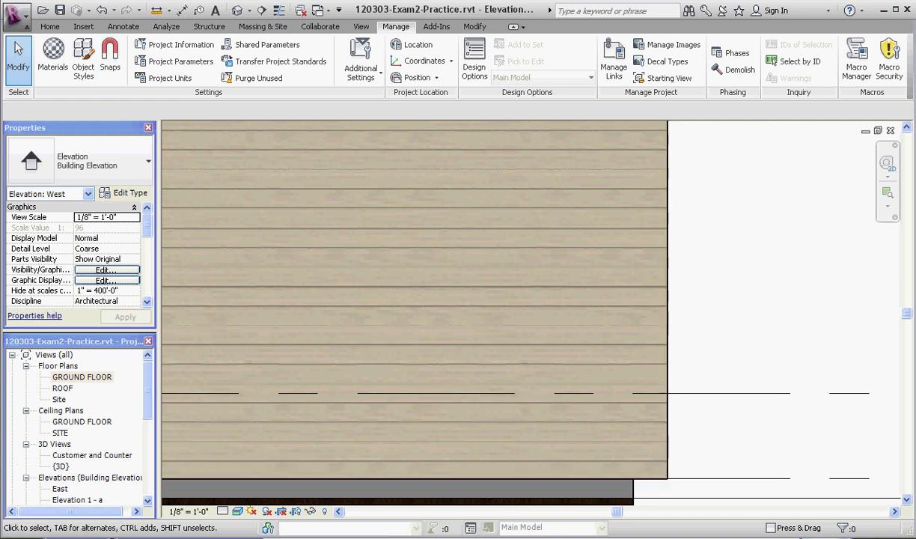
# Step: Open Manage > Materials, select Siding - Clapboard, and move the dialog fully on screen
pyautogui.click(47, 60)
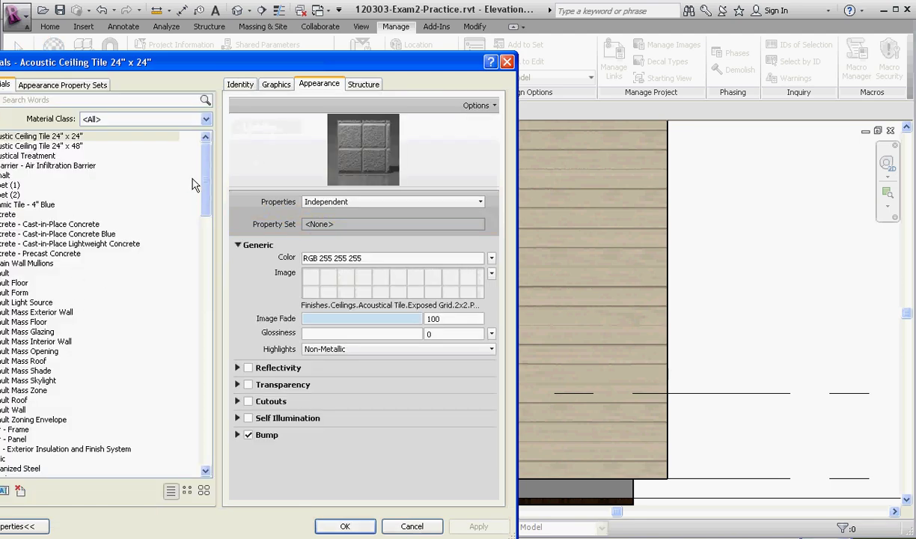
pyautogui.moveTo(201, 180); pyautogui.dragTo(188, 392)
pyautogui.scroll(-1, 188, 393)
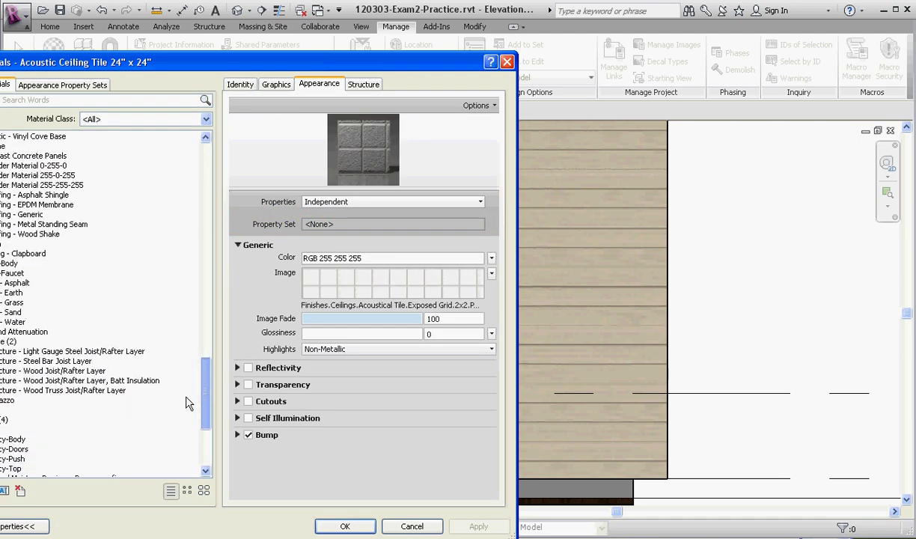
pyautogui.click(26, 265)
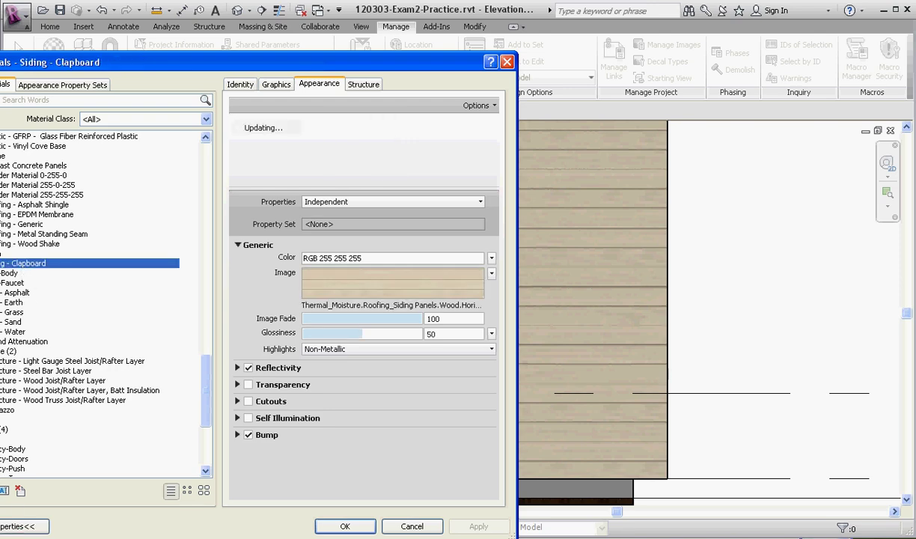
pyautogui.moveTo(171, 60); pyautogui.dragTo(222, 44)
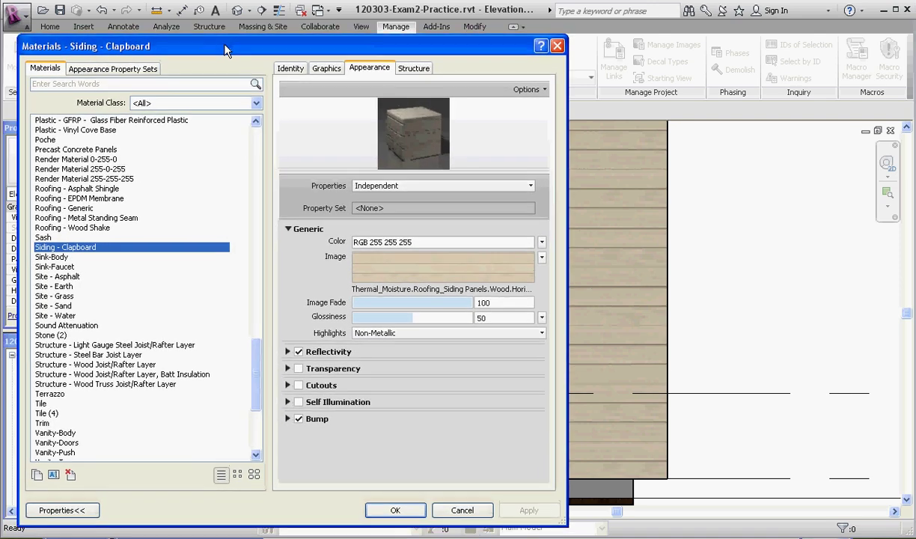
# Step: Duplicate Siding - Clapboard as a new material named 'Siding - Clapboard Yellow'
pyautogui.click(36, 473)
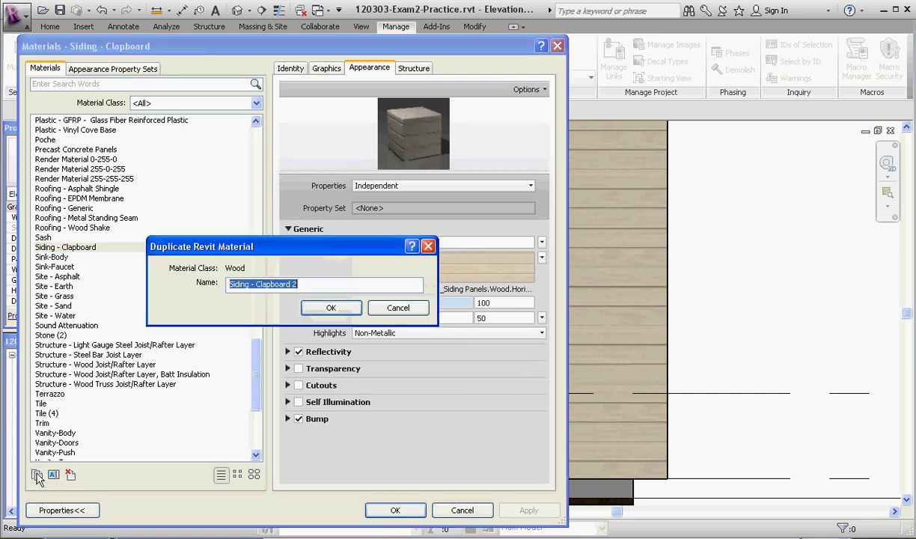
pyautogui.click(309, 284)
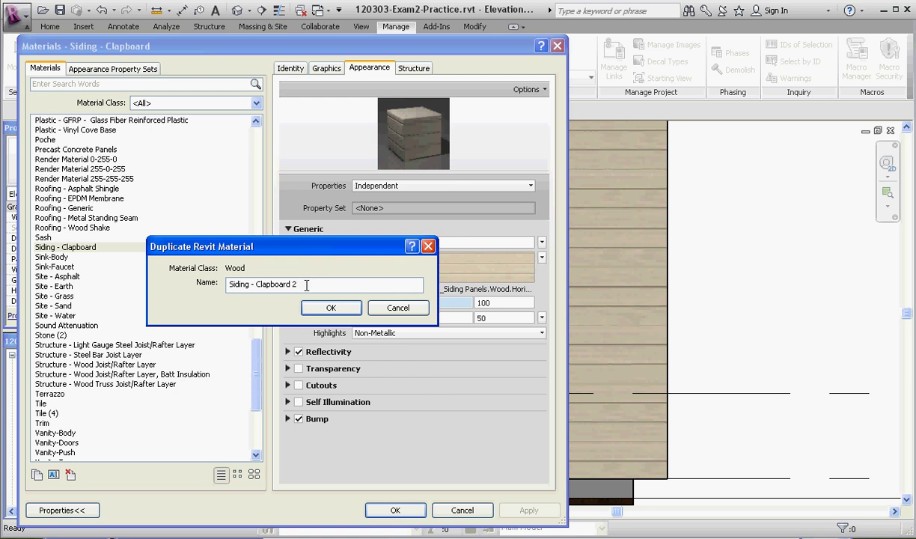
pyautogui.press('BackSpace')
pyautogui.write('Yellow')
pyautogui.click(348, 308)
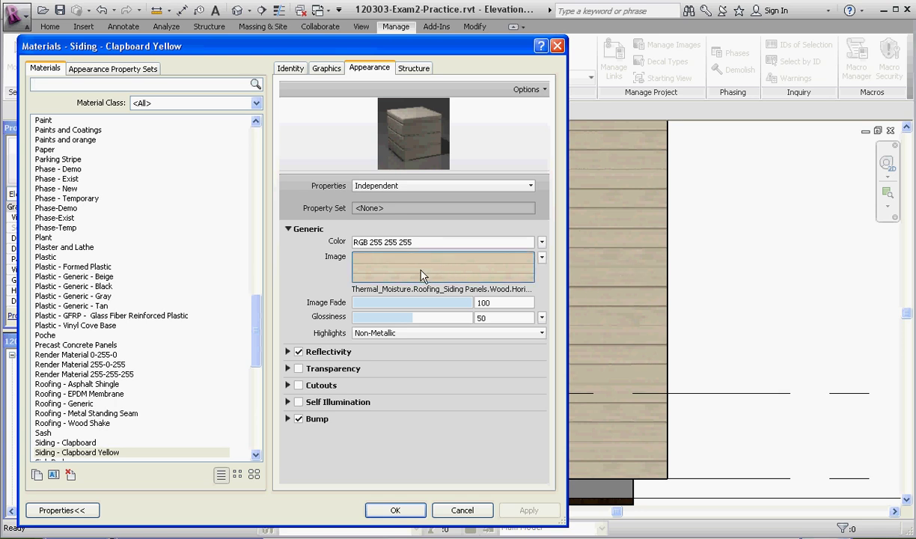
# Step: Set the material's appearance Color to the yellow basic colour, RGB 255 255 0
pyautogui.moveTo(421, 275)
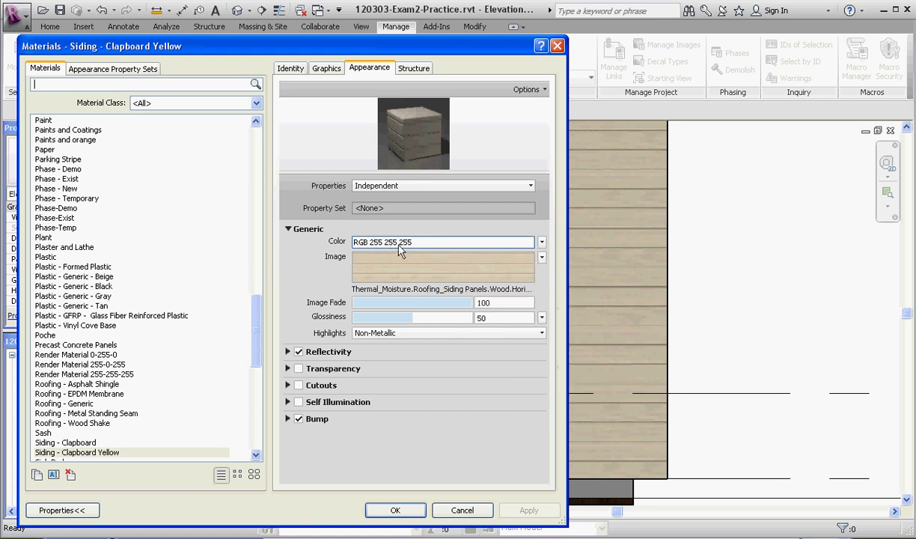
pyautogui.click(423, 241)
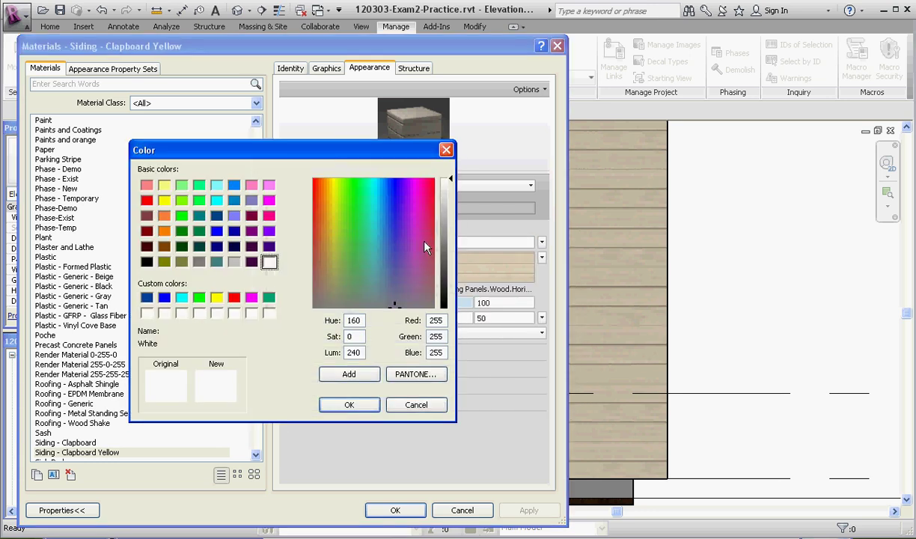
pyautogui.moveTo(400, 160); pyautogui.dragTo(422, 173)
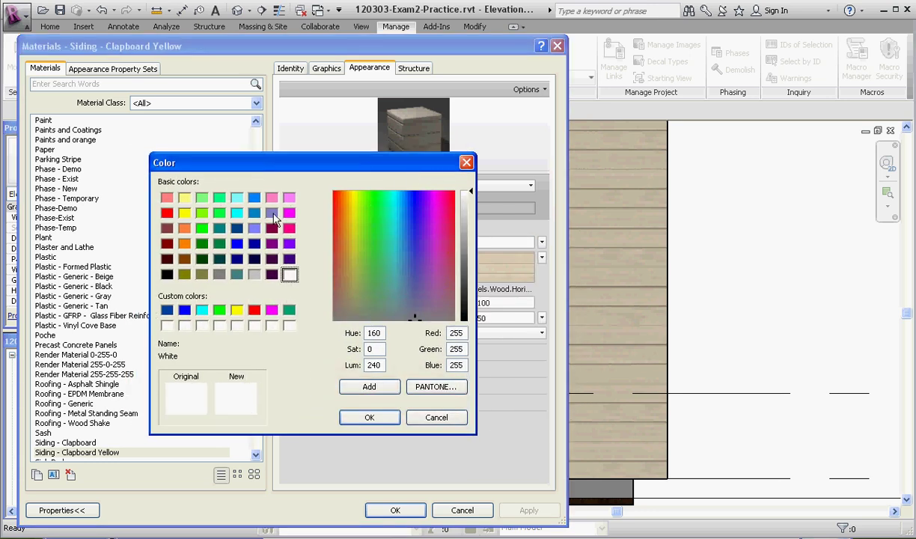
pyautogui.click(184, 213)
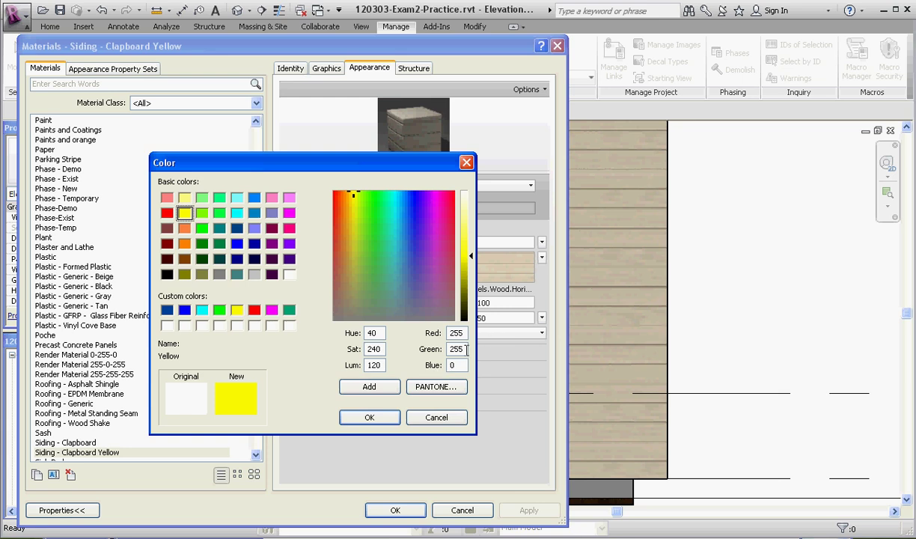
pyautogui.click(368, 418)
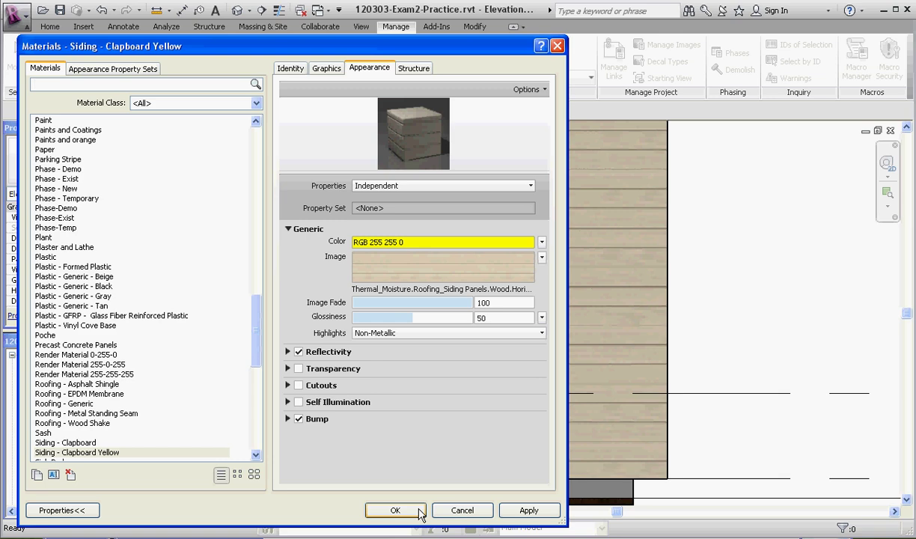
# Step: Close Materials, select the exterior wall, and open its type's layer structure in Edit Assembly
pyautogui.click(388, 510)
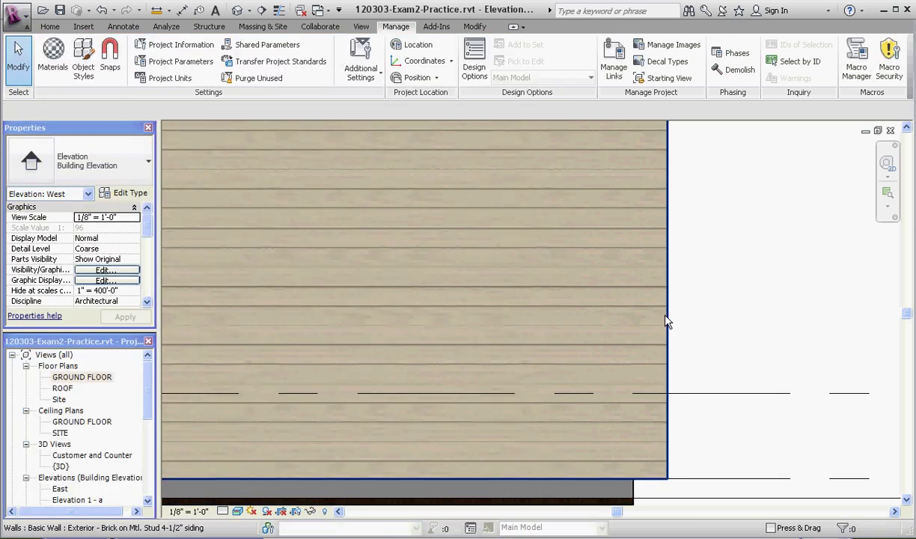
pyautogui.click(665, 323)
pyautogui.scroll(-3, 665, 322)
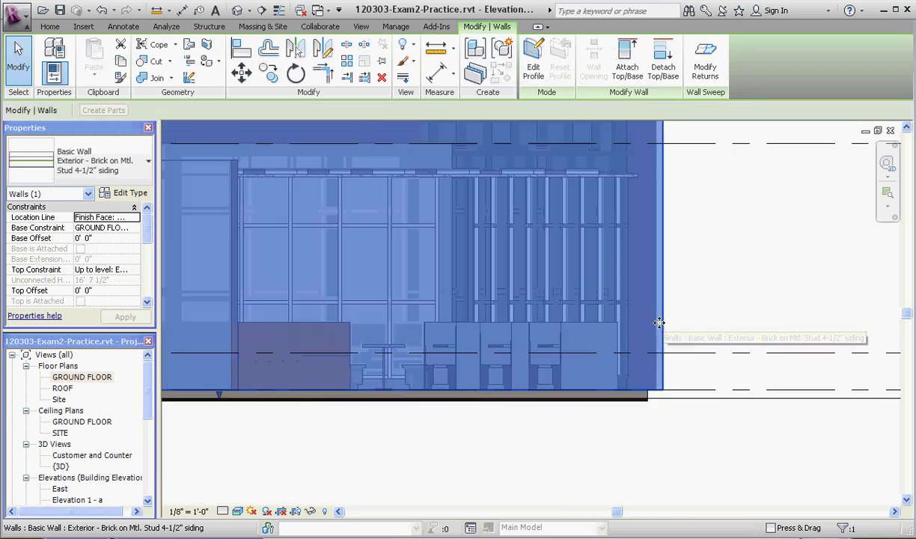
pyautogui.click(125, 193)
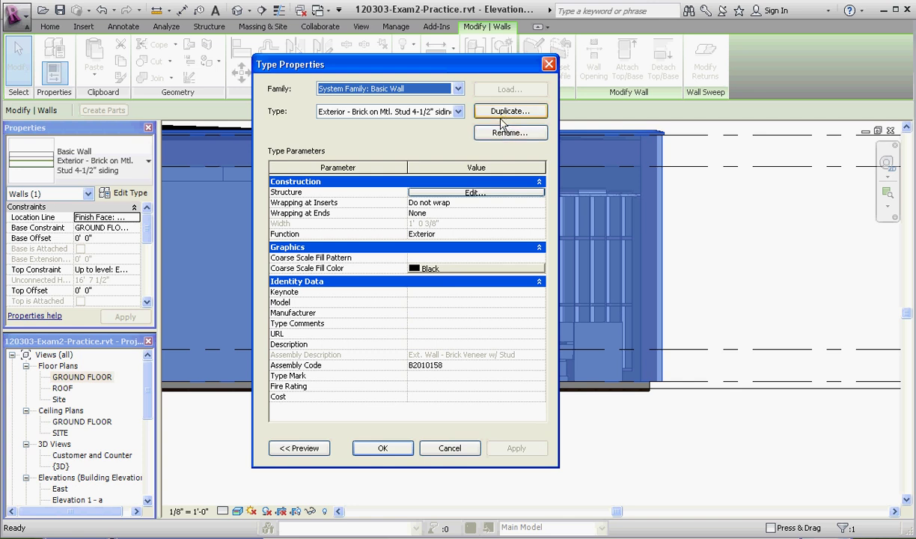
pyautogui.click(471, 192)
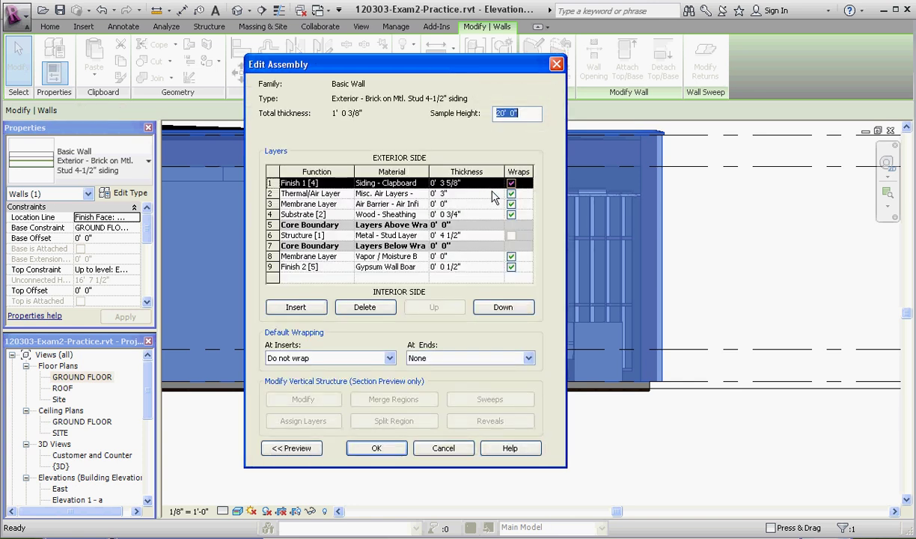
# Step: Assign Siding - Clapboard Yellow to the outer finish layer and confirm Edit Assembly and Type Properties
pyautogui.click(422, 187)
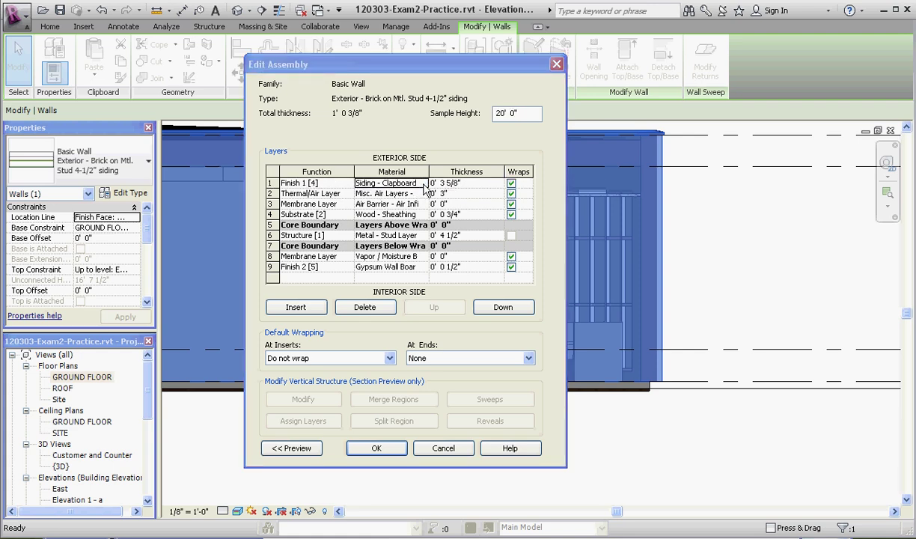
pyautogui.click(424, 187)
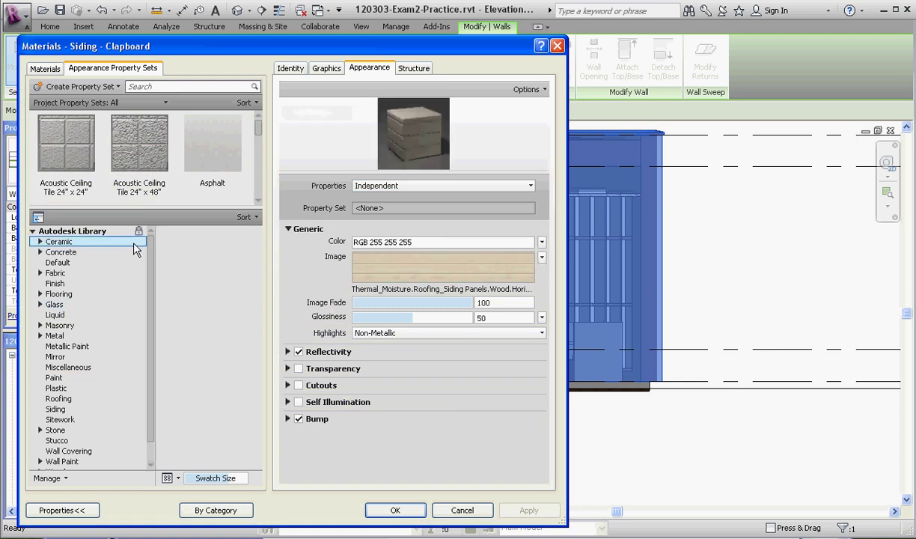
pyautogui.click(45, 68)
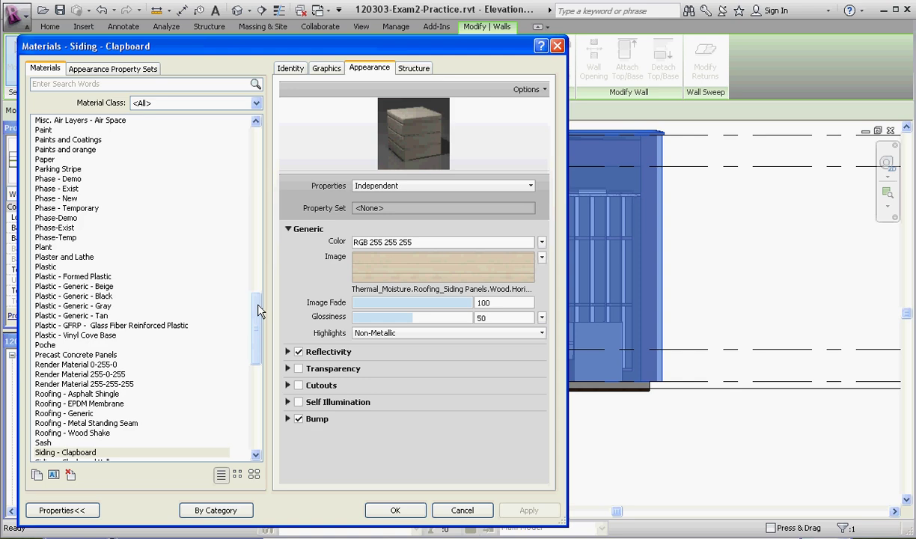
pyautogui.moveTo(258, 311); pyautogui.dragTo(258, 353)
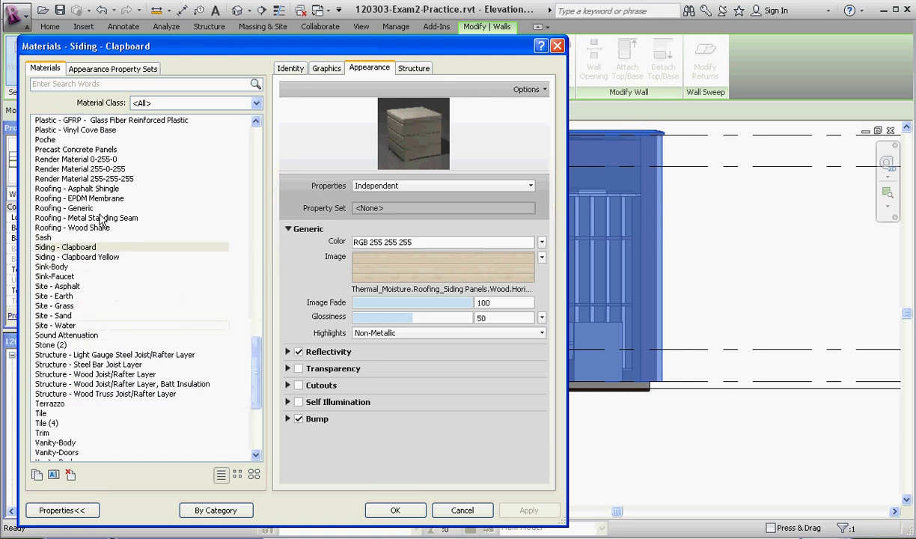
pyautogui.click(82, 256)
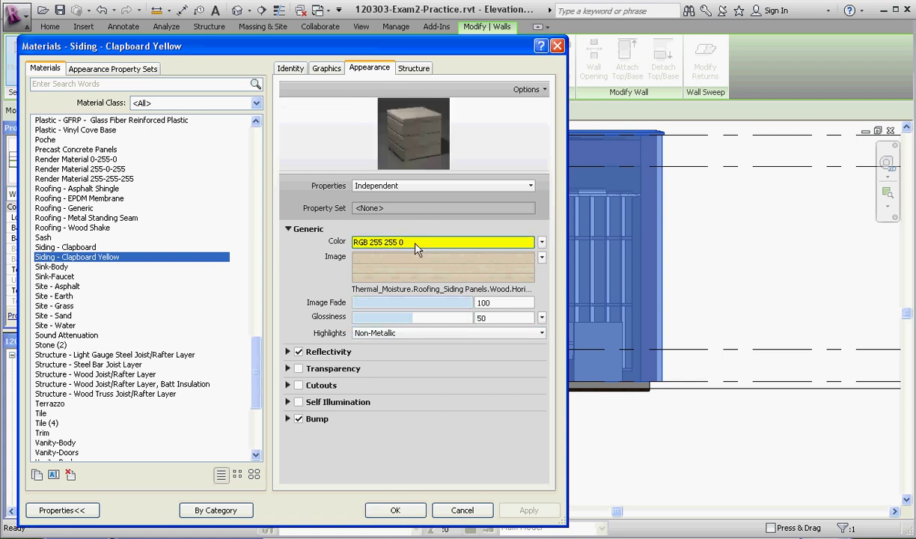
pyautogui.click(405, 515)
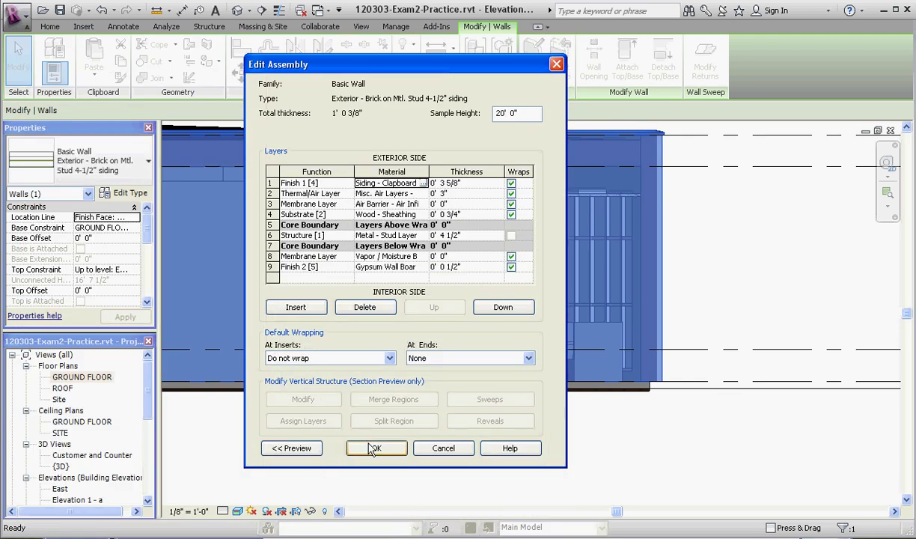
pyautogui.click(368, 447)
pyautogui.click(371, 503)
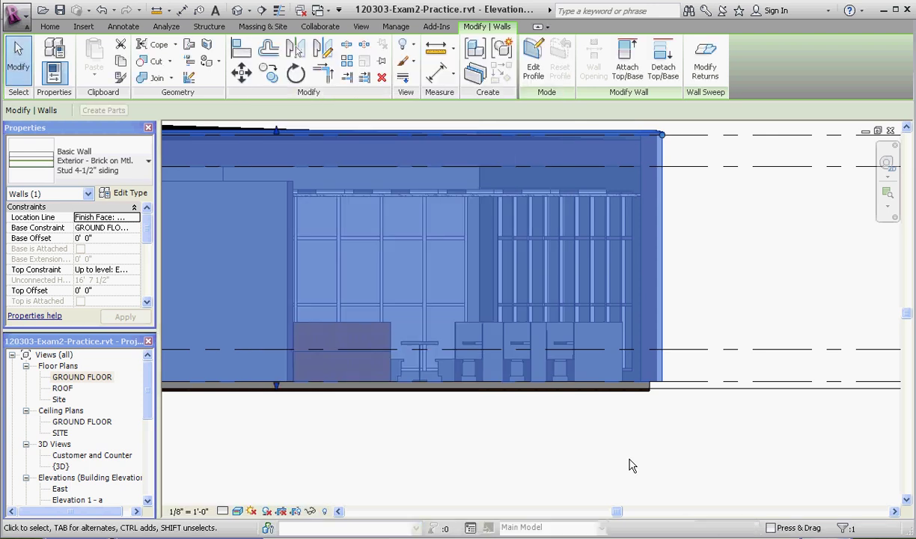
# Step: Clear the wall selection and reopen Materials on Siding - Clapboard Yellow's appearance asset
pyautogui.press('Escape')
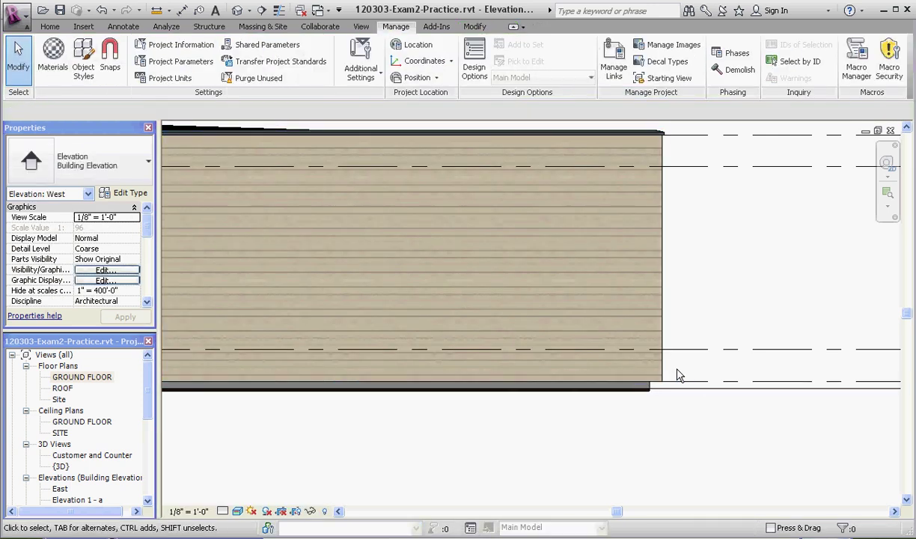
pyautogui.click(662, 301)
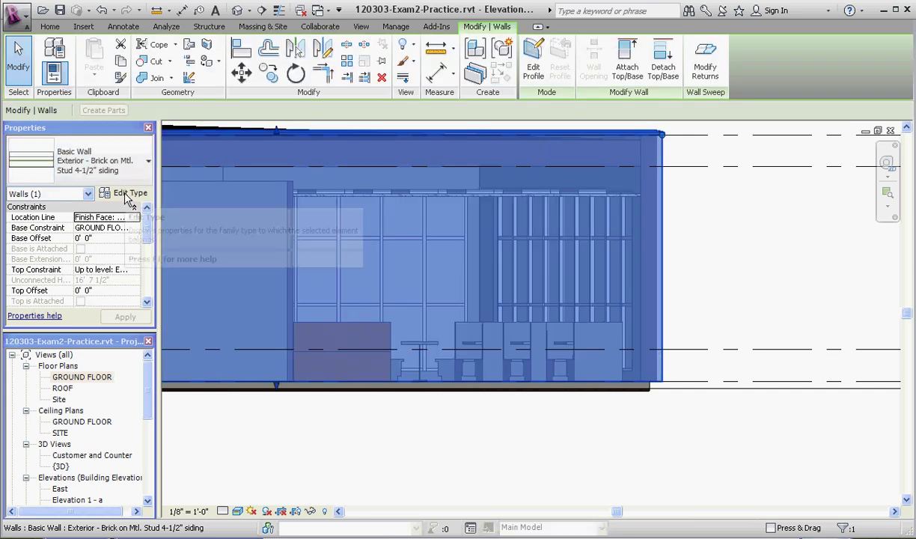
pyautogui.click(329, 461)
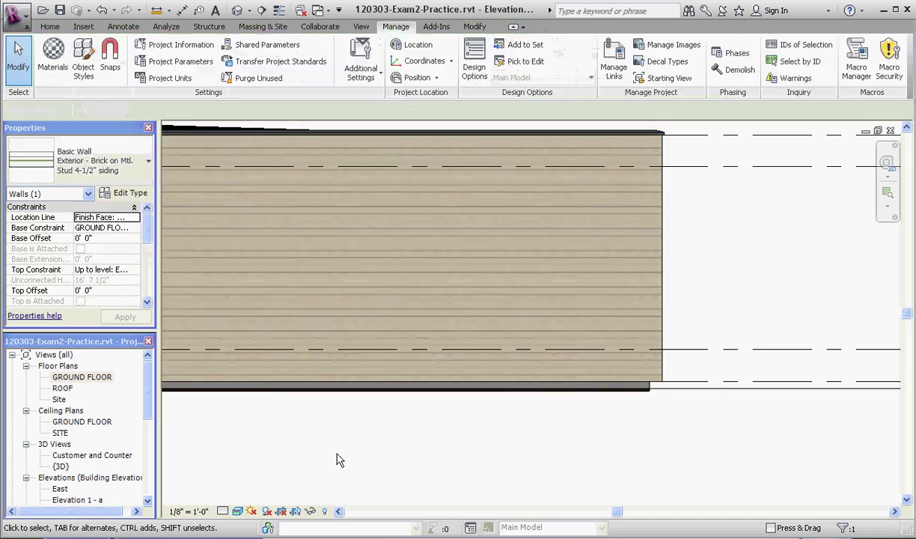
pyautogui.click(60, 53)
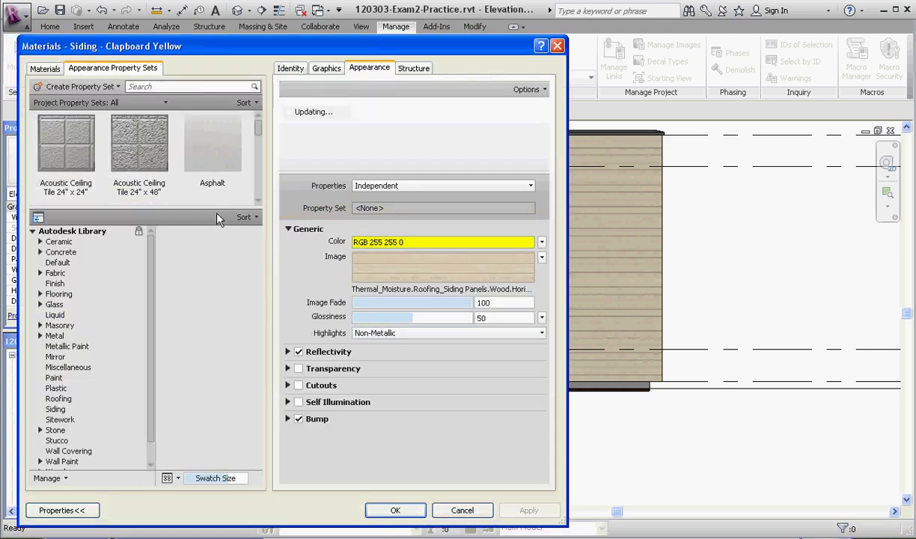
pyautogui.click(45, 69)
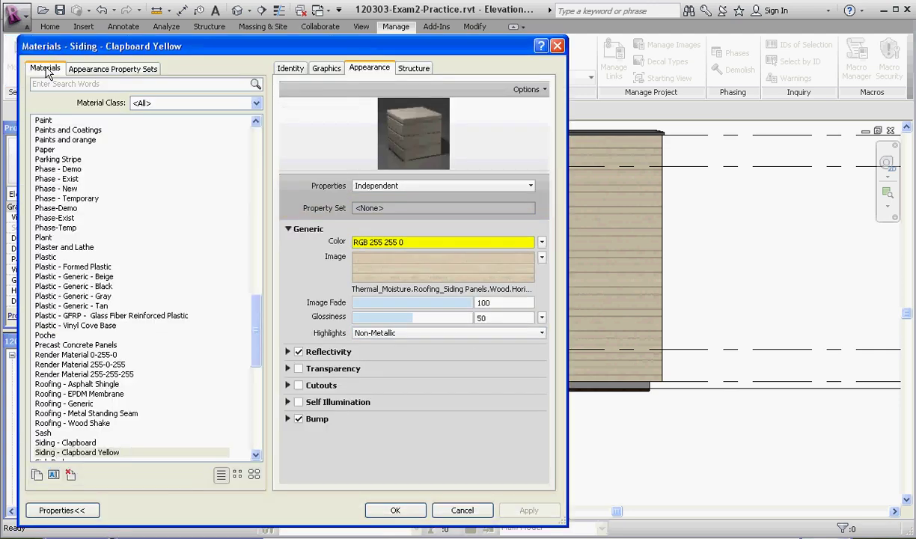
pyautogui.click(112, 68)
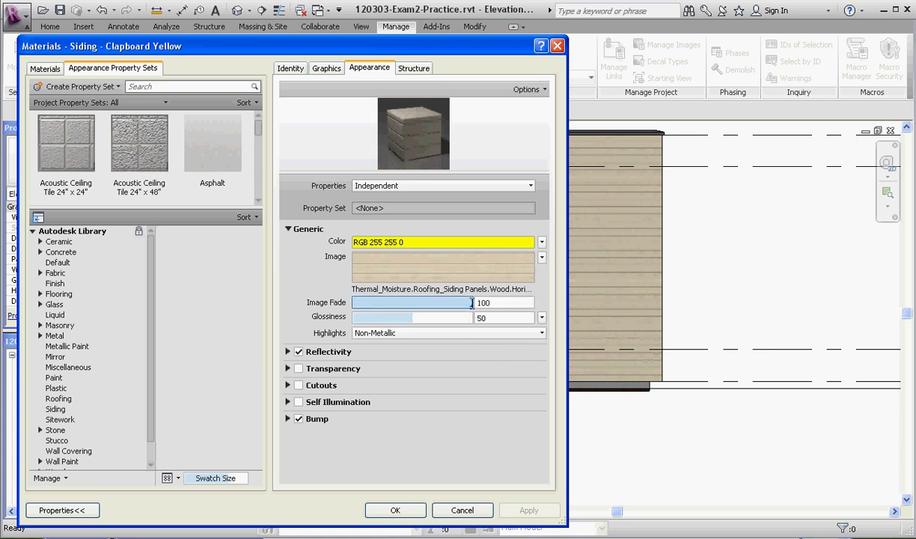
# Step: Preview image fade values of 8, about 45 and 64 on the wall
pyautogui.moveTo(471, 302); pyautogui.dragTo(362, 303)
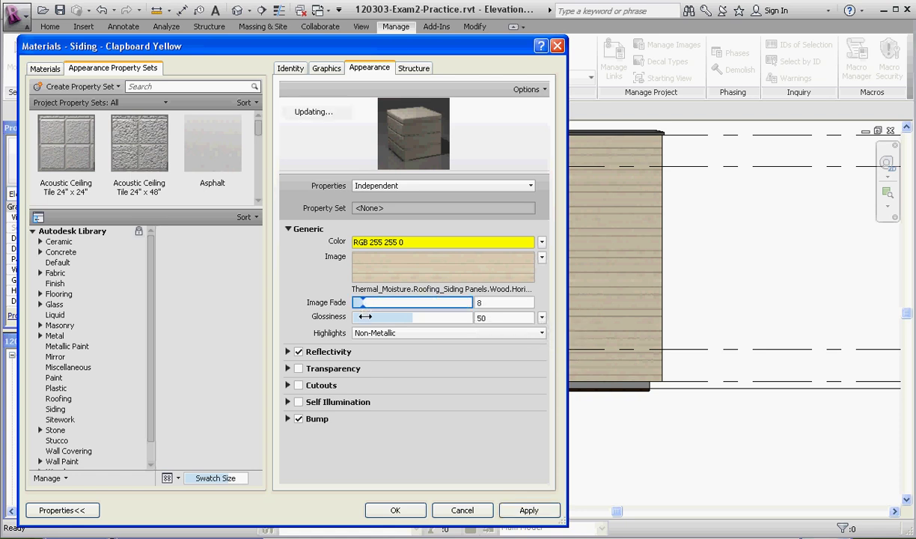
pyautogui.click(523, 510)
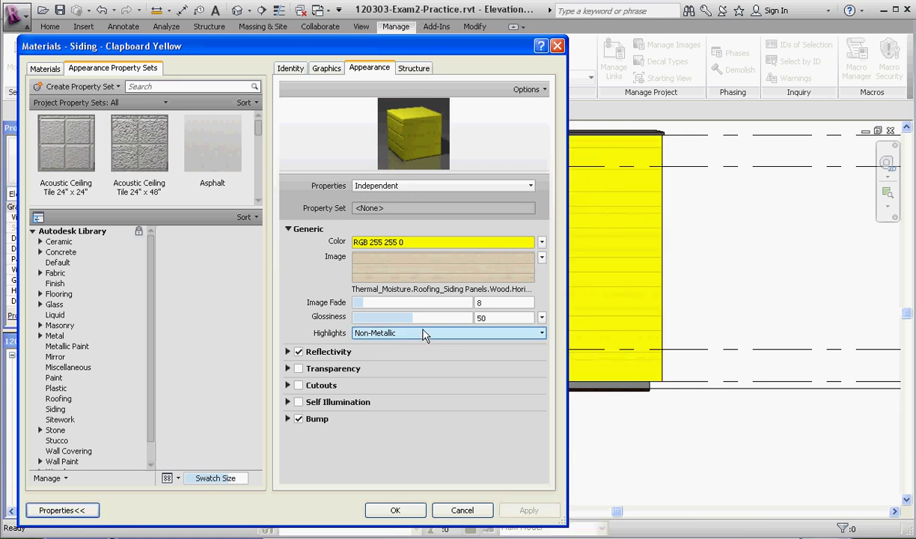
pyautogui.moveTo(362, 302); pyautogui.dragTo(407, 301)
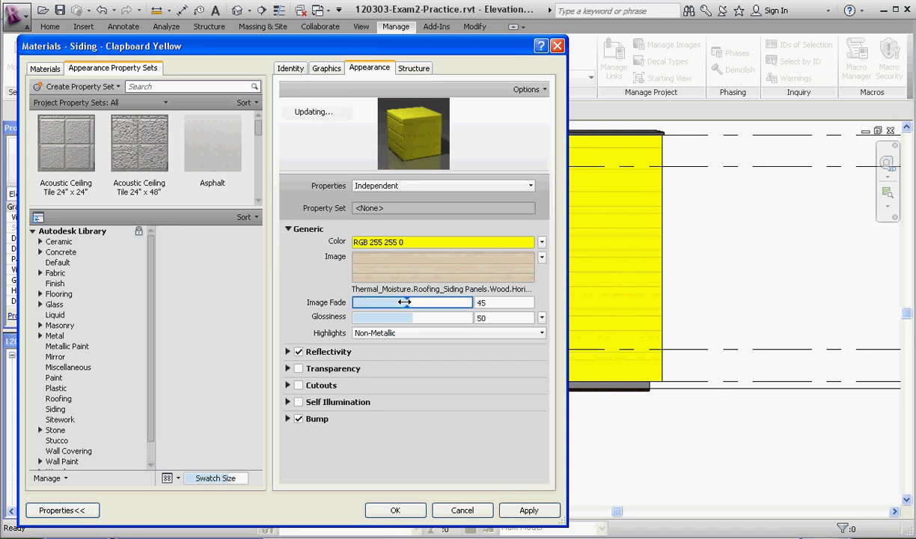
pyautogui.click(529, 511)
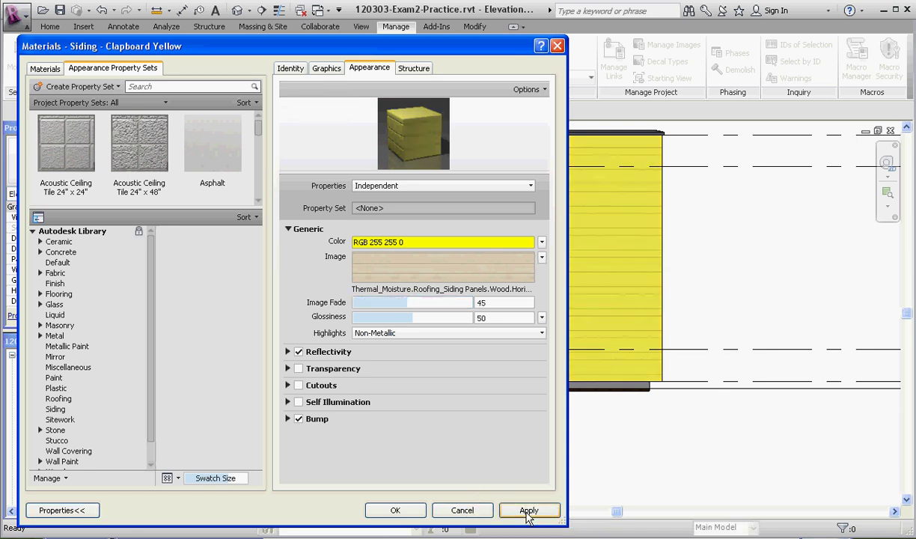
pyautogui.moveTo(406, 303); pyautogui.dragTo(429, 302)
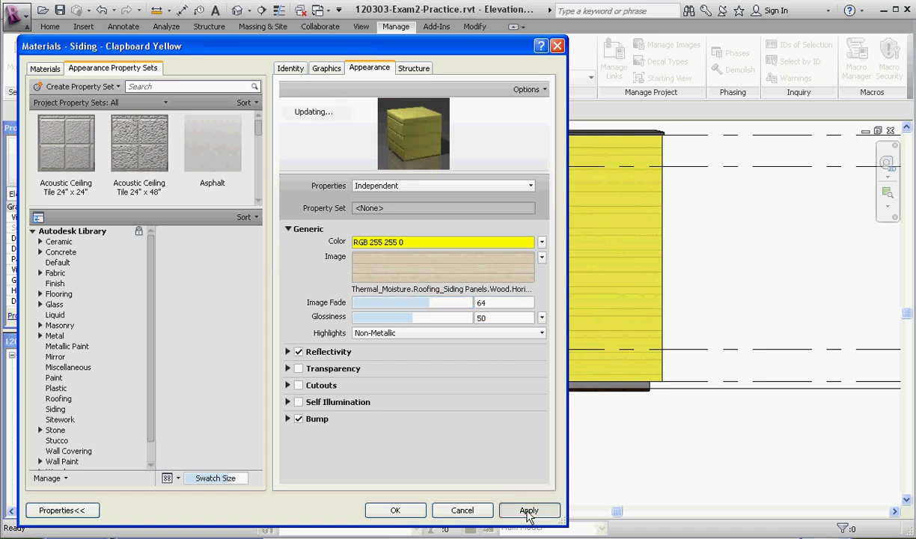
pyautogui.click(528, 510)
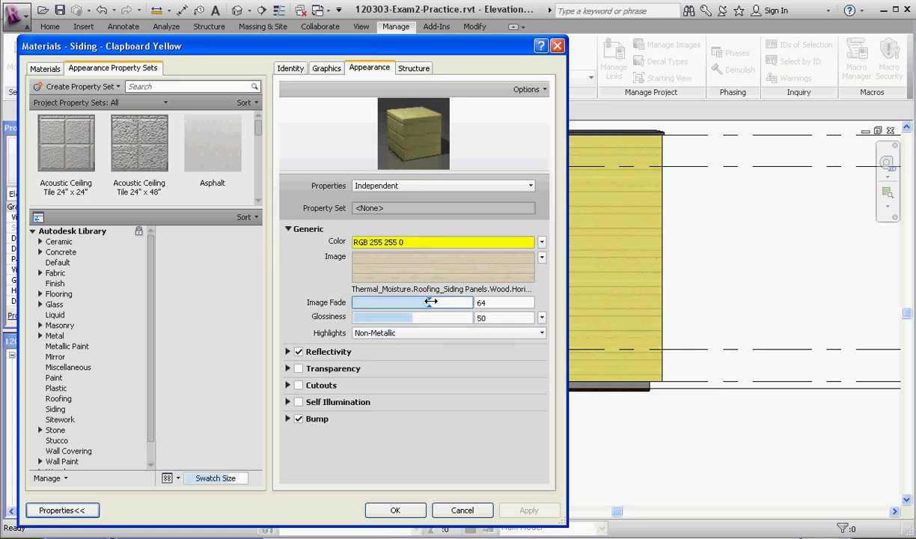
# Step: Settle the yellow clapboard image fade at 46 and apply it
pyautogui.moveTo(430, 301); pyautogui.dragTo(411, 302)
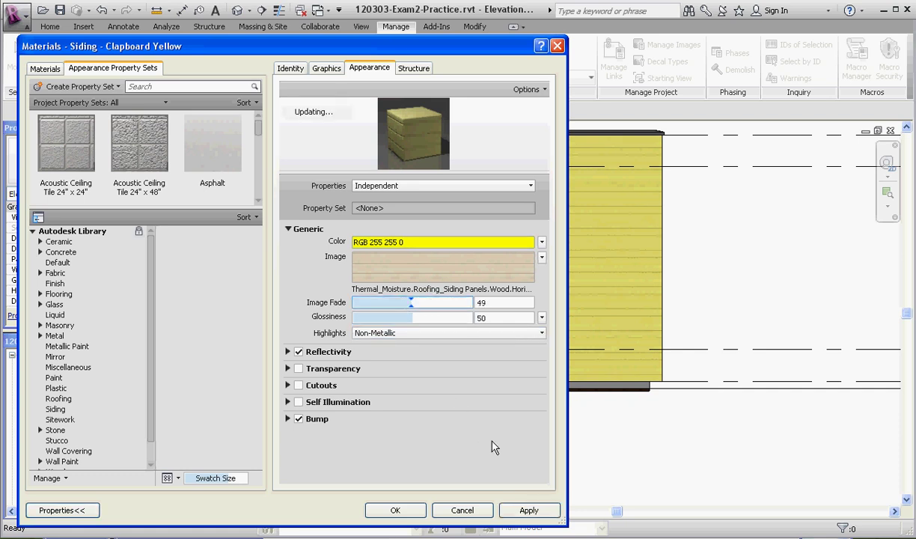
pyautogui.click(525, 510)
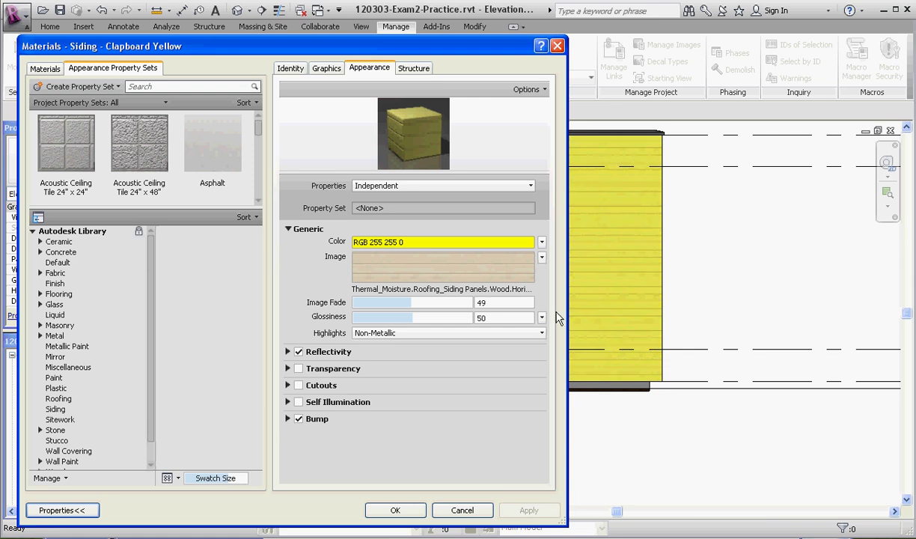
pyautogui.click(409, 302)
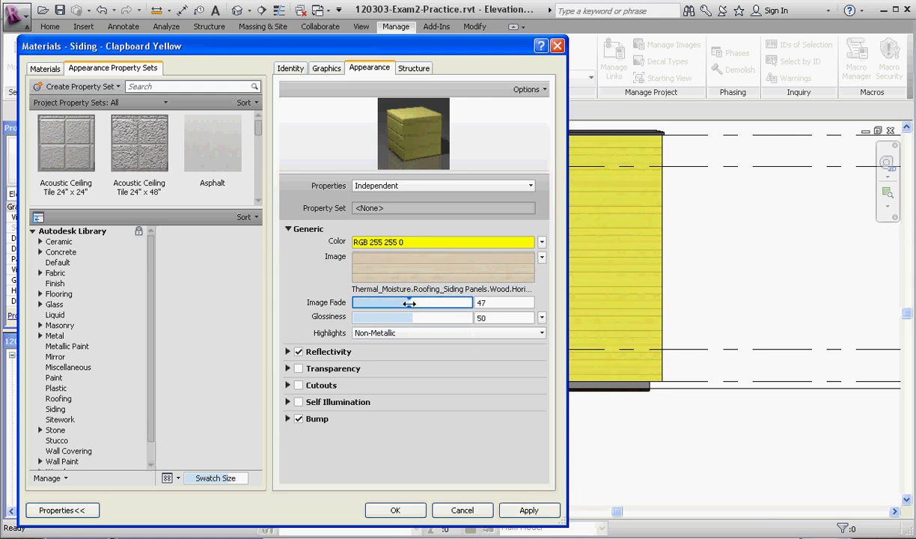
pyautogui.moveTo(409, 303); pyautogui.dragTo(407, 303)
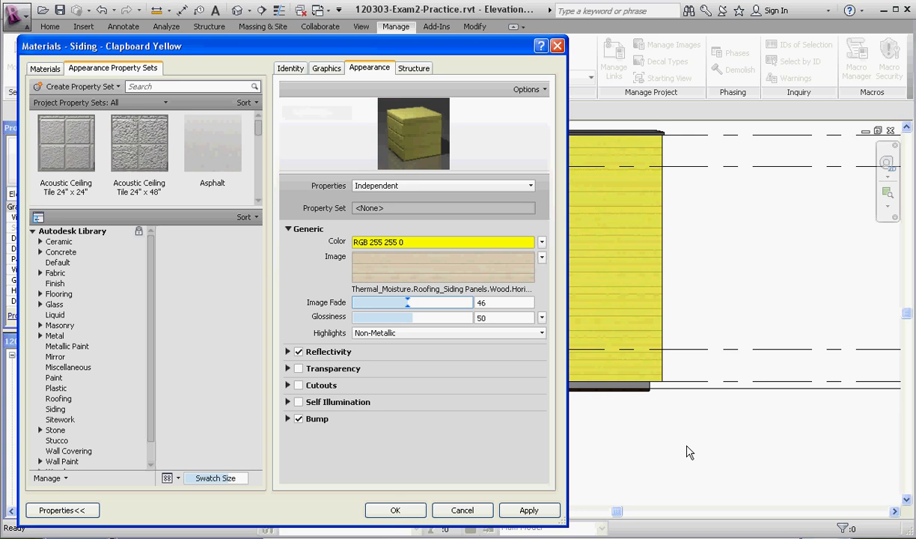
pyautogui.click(550, 512)
pyautogui.click(395, 512)
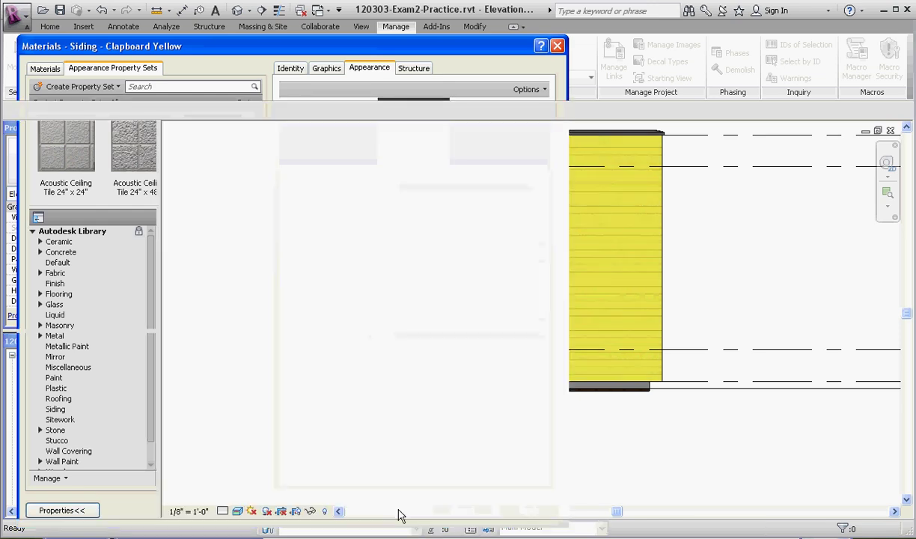
pyautogui.scroll(-3, 389, 422)
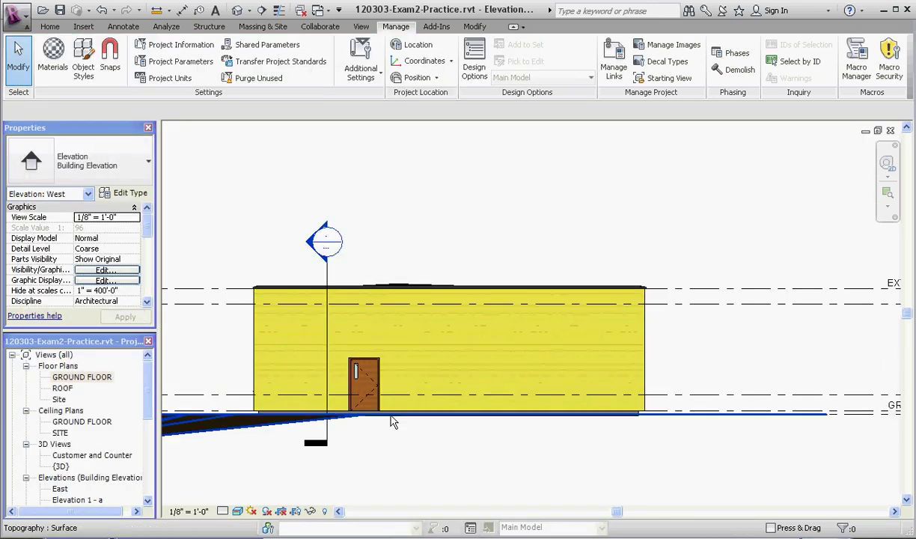
pyautogui.scroll(2, 336, 379)
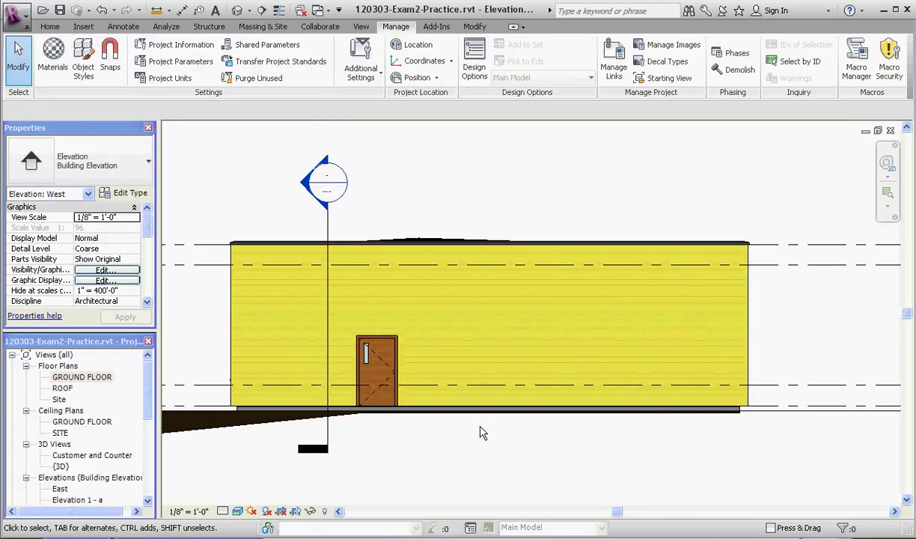